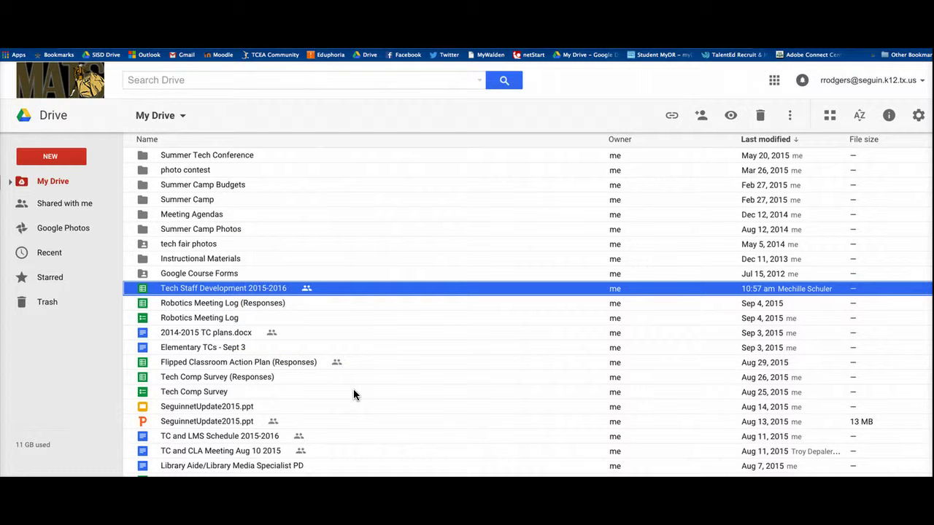
# - From Google Drive's NEW menu, create a blank Google Form under More
pyautogui.click(49, 158)
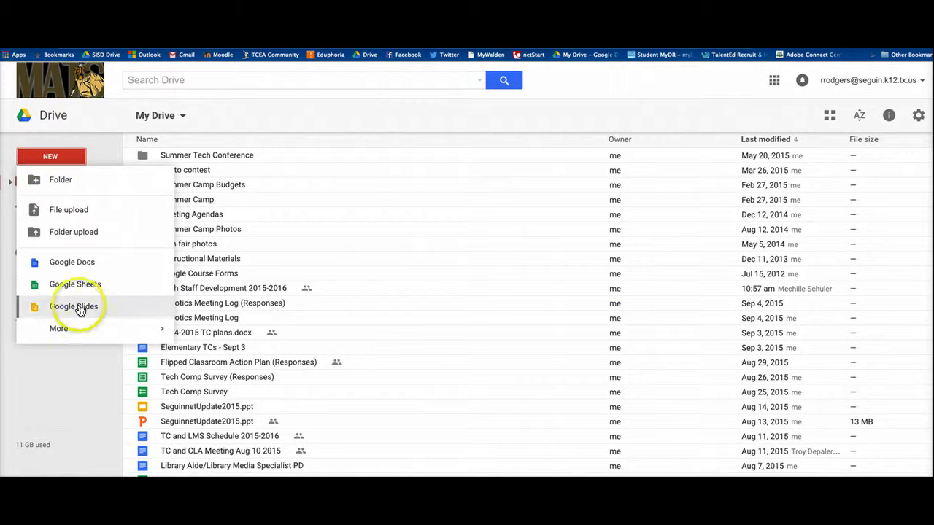
pyautogui.moveTo(77, 332)
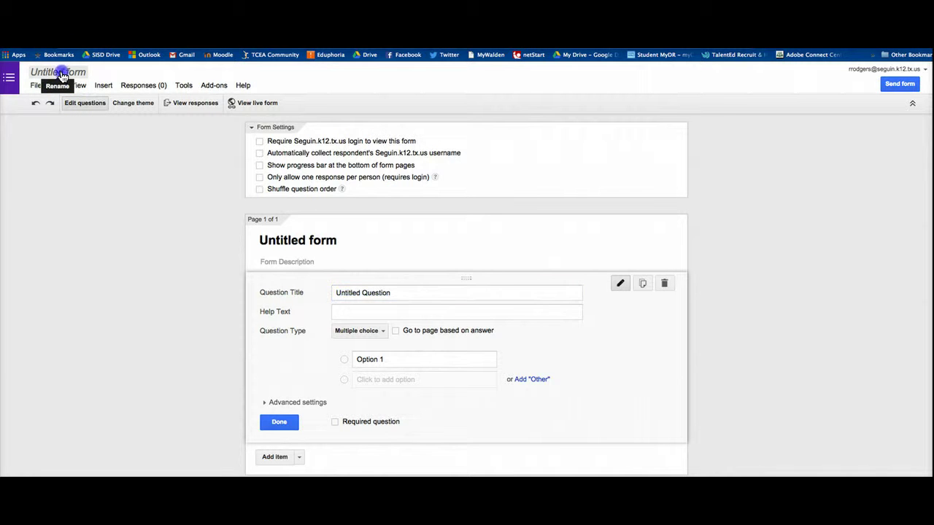
# - Change the form title from 'Untitled form' to 'Parent Survey'
pyautogui.click(61, 73)
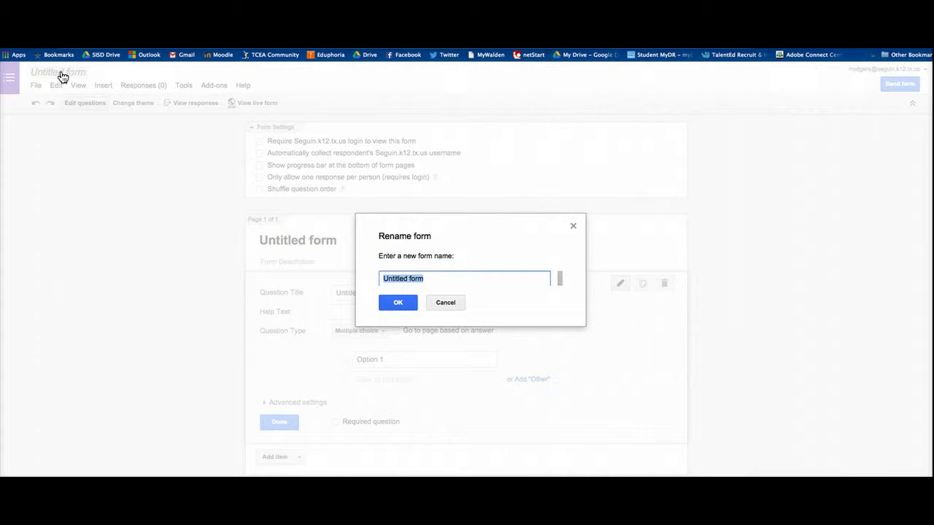
pyautogui.write('Parent Survey')
pyautogui.click(397, 302)
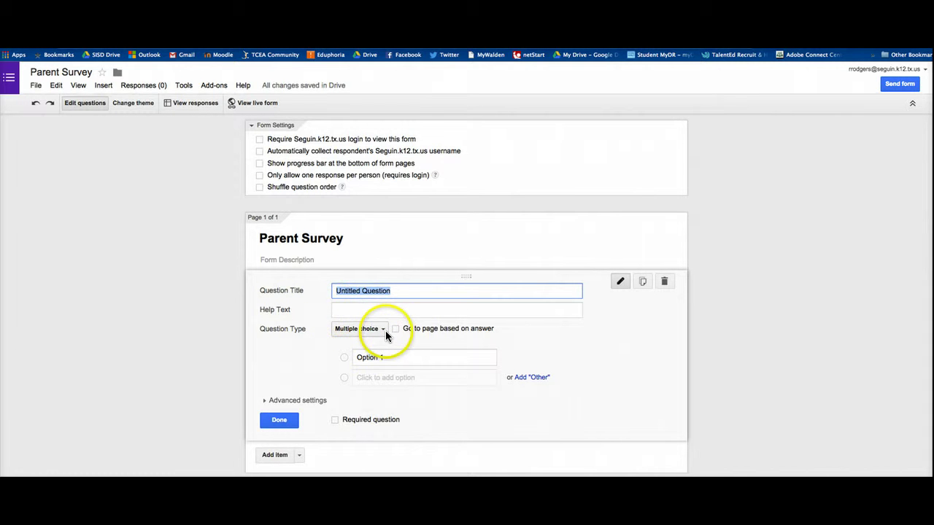
# - Make question one a required Text question 'Name' with help text '(First and last)'
pyautogui.click(385, 330)
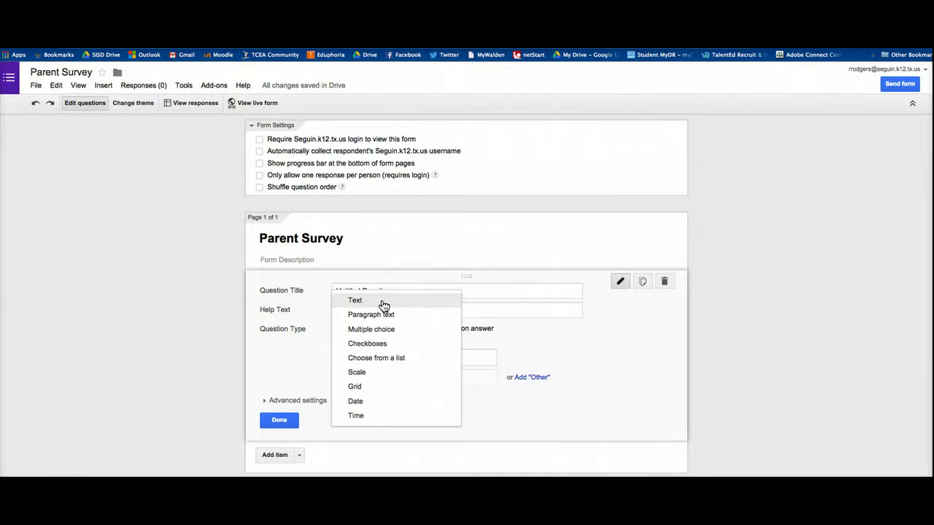
pyautogui.click(383, 302)
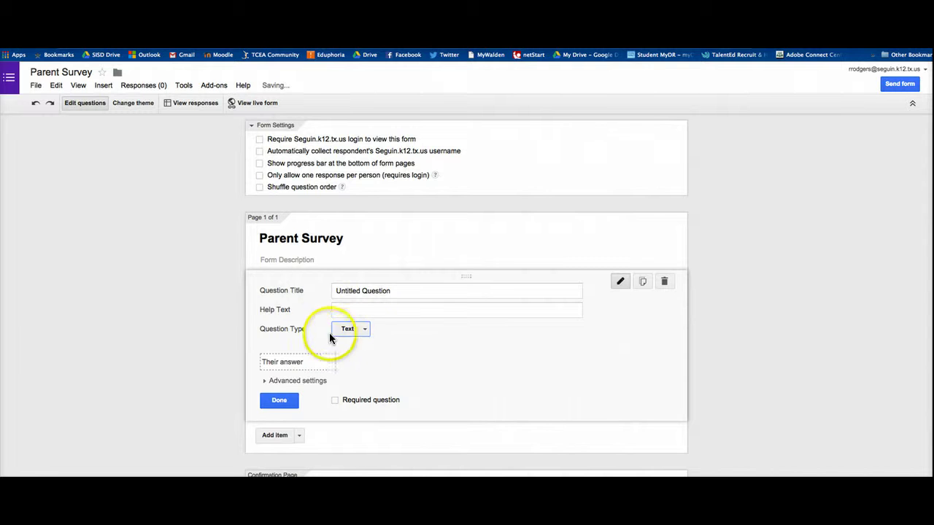
pyautogui.click(305, 290)
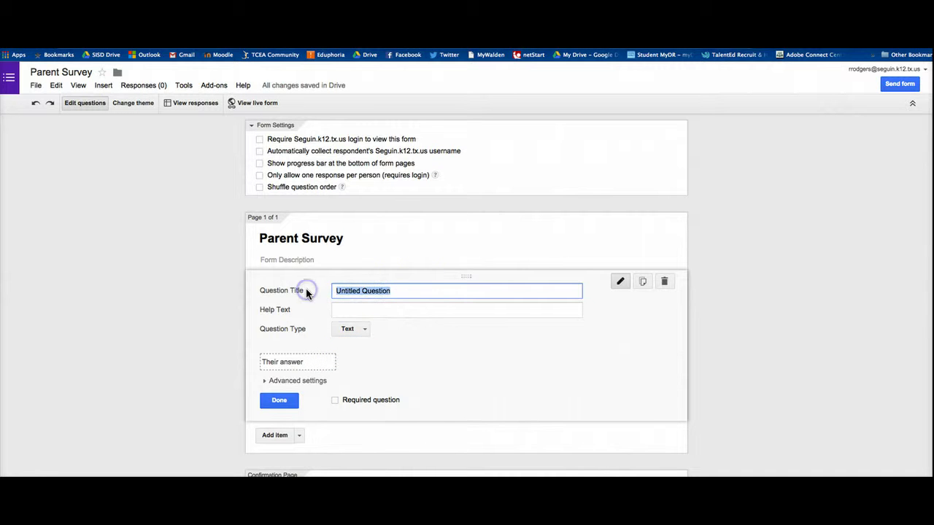
pyautogui.write('Name')
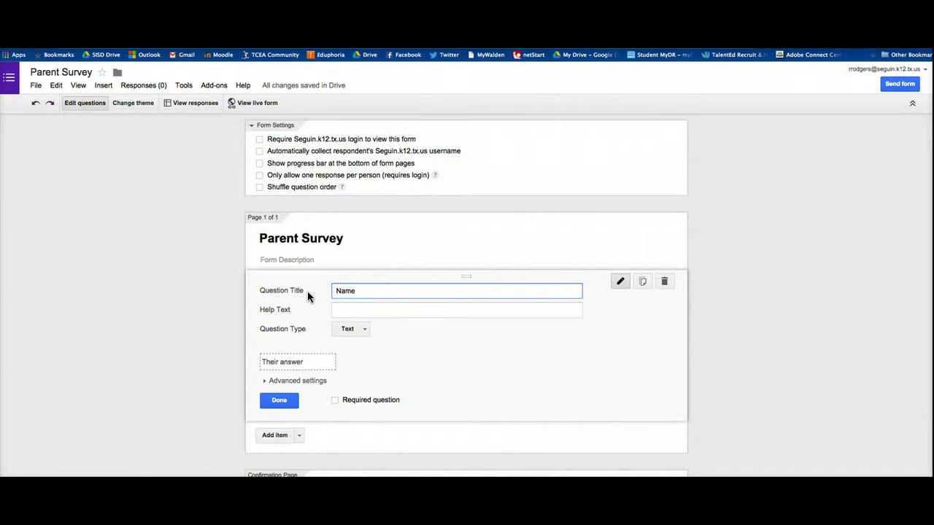
pyautogui.click(370, 311)
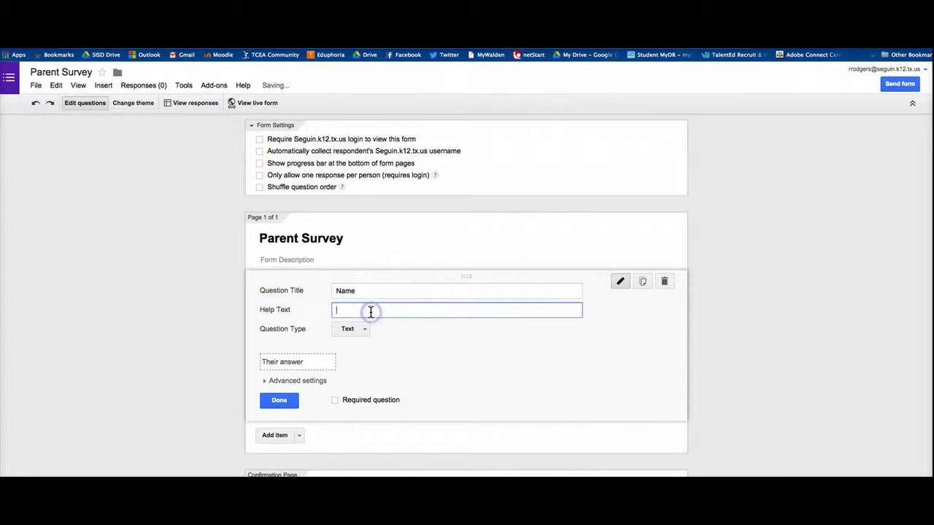
pyautogui.write('(First an')
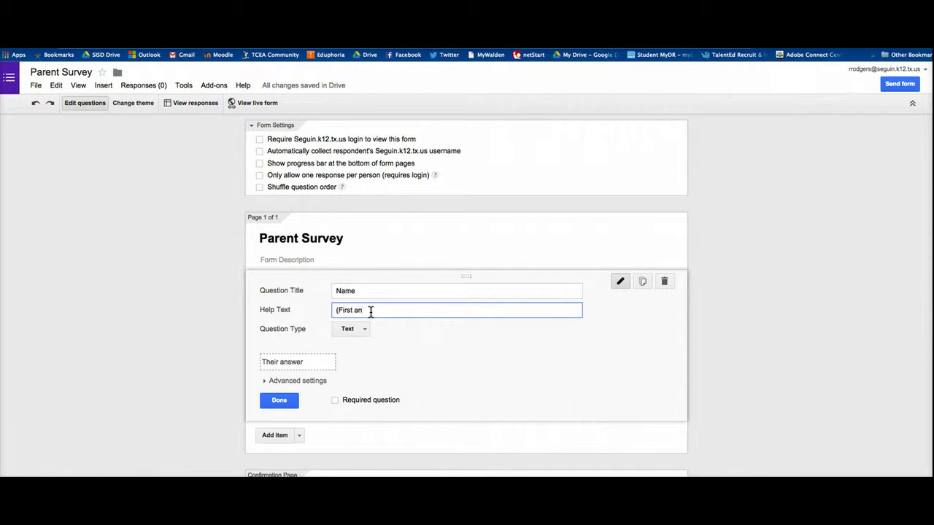
pyautogui.write('d last)')
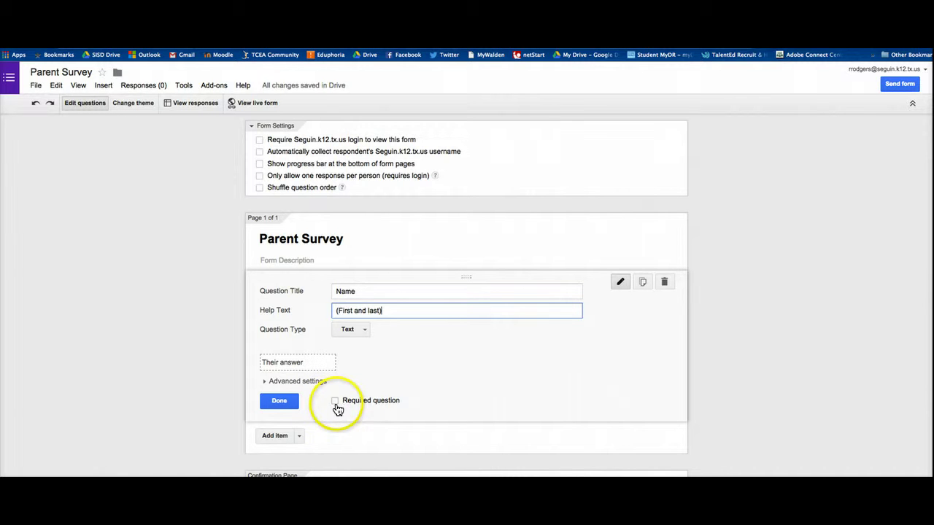
pyautogui.click(335, 401)
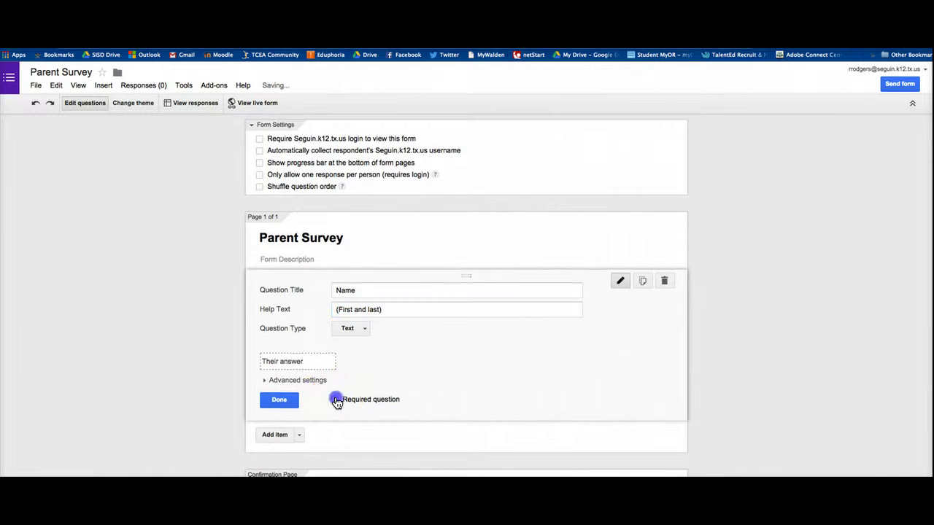
pyautogui.click(279, 400)
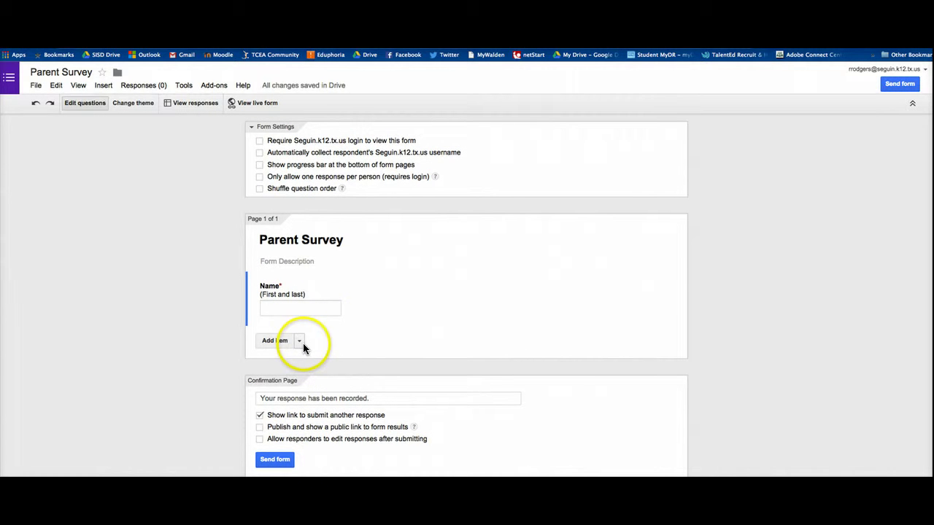
# - Add a multiple-choice question titled 'Available to voluteeer'
pyautogui.click(299, 342)
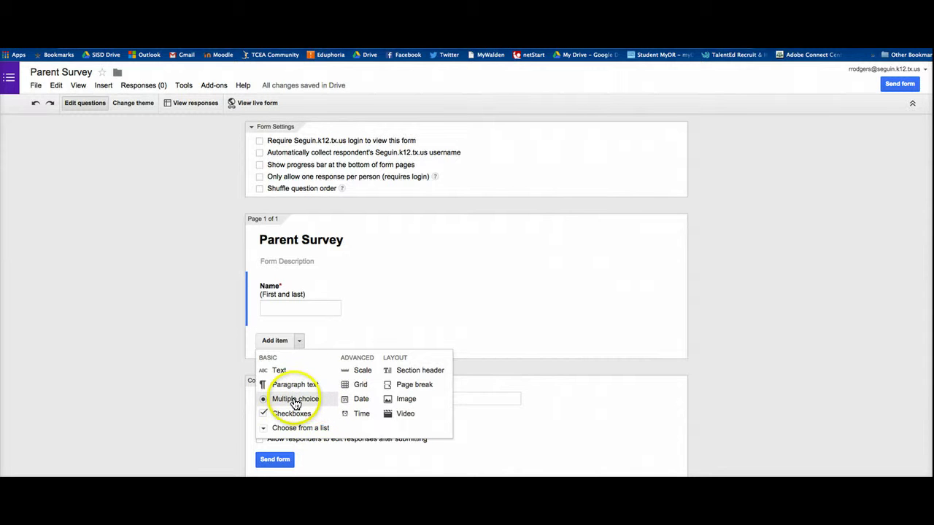
pyautogui.click(296, 399)
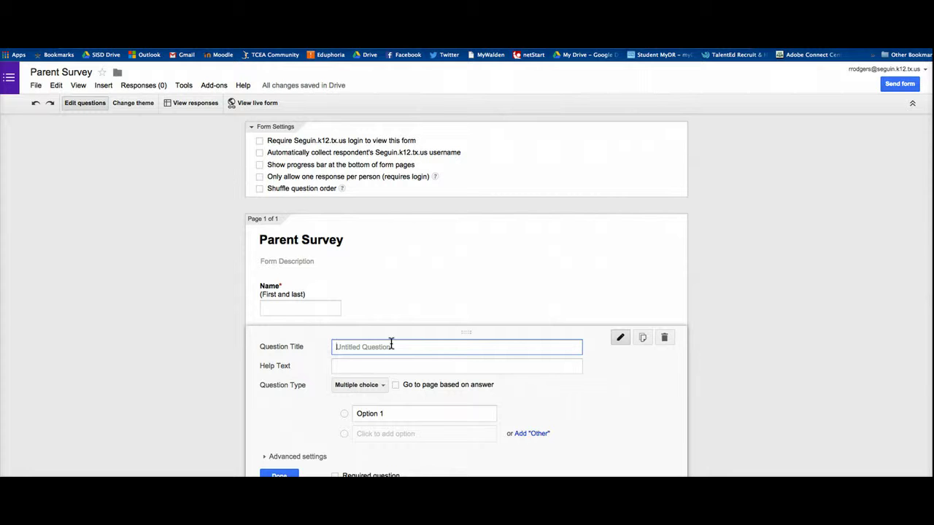
pyautogui.write('Avai')
pyautogui.write('lable to ')
pyautogui.write('volute')
pyautogui.write('eer')
# - Give the volunteer question the options Yes and No and make it required
pyautogui.click(407, 417)
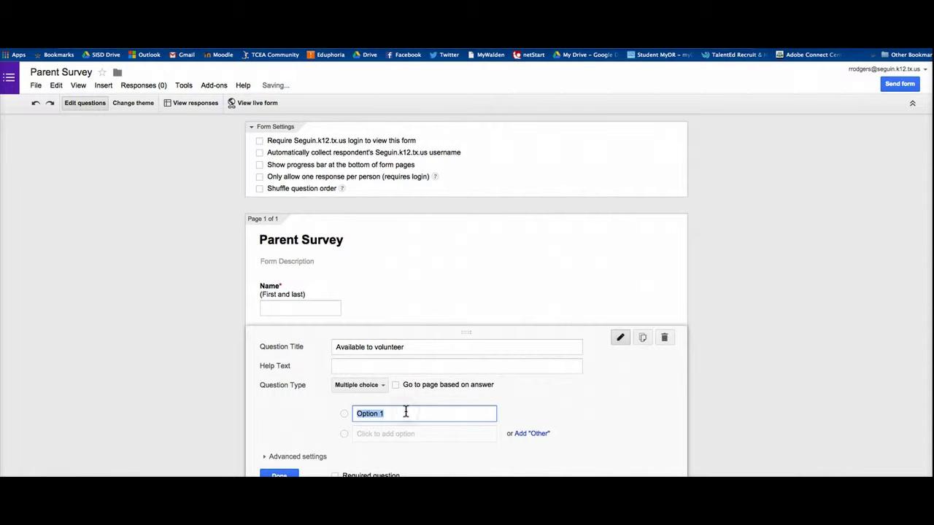
pyautogui.write('Yes')
pyautogui.press('Return')
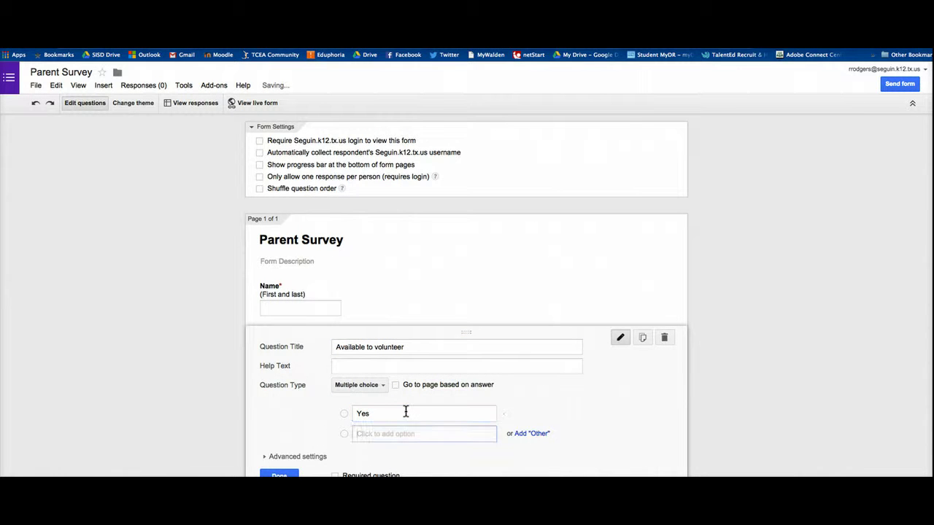
pyautogui.write('No')
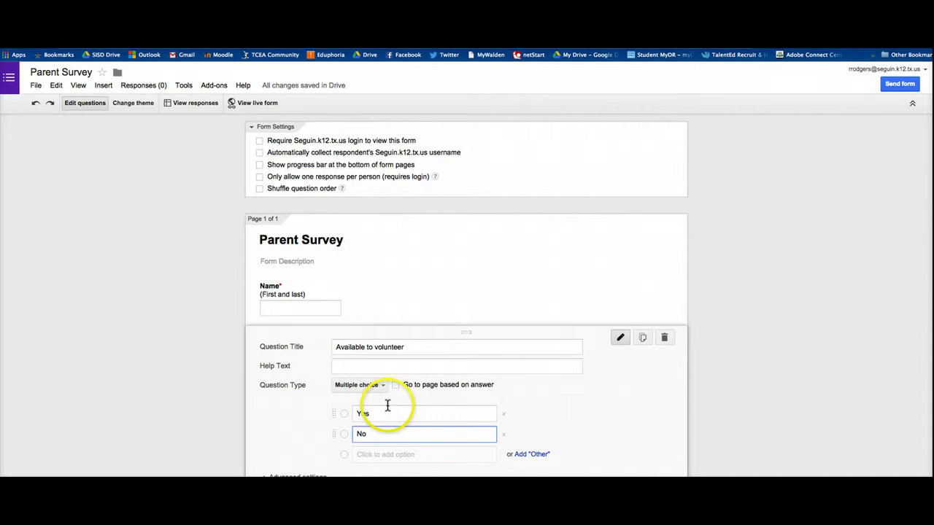
pyautogui.scroll(-4, 383, 401)
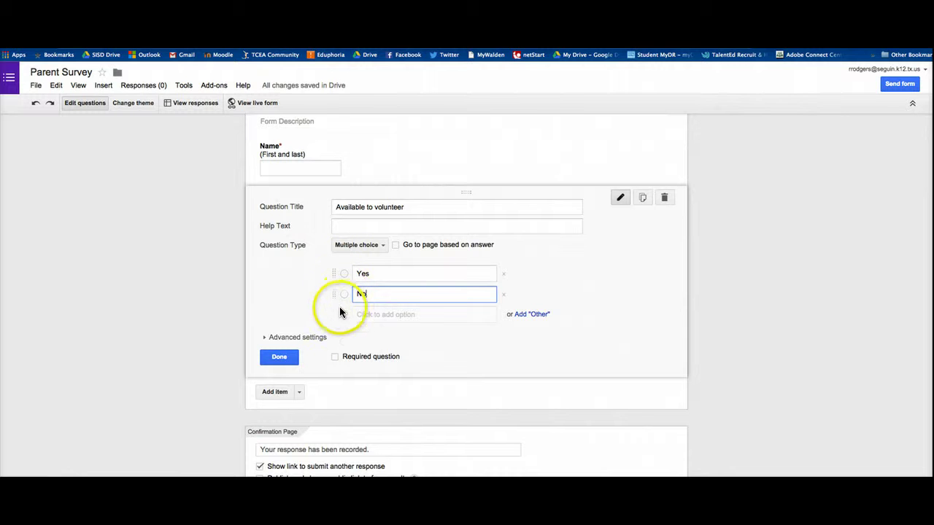
pyautogui.scroll(-1, 339, 305)
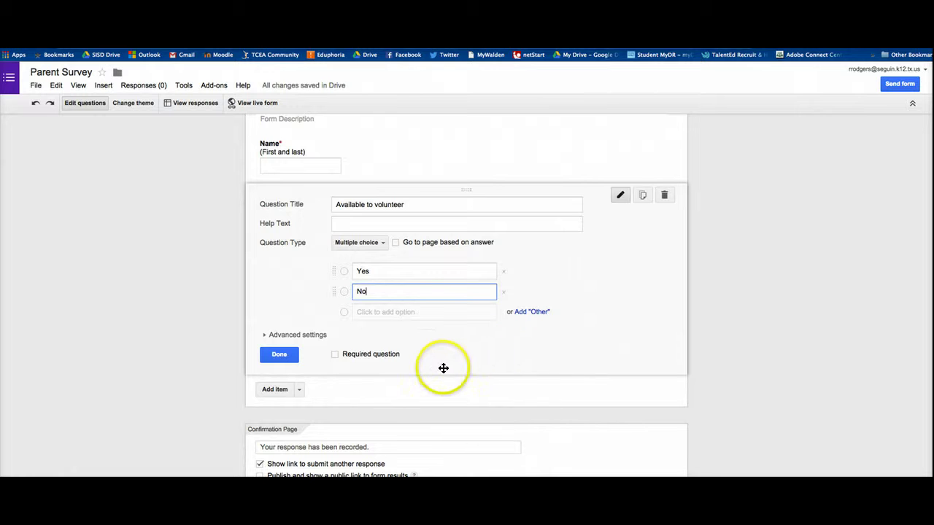
pyautogui.click(336, 356)
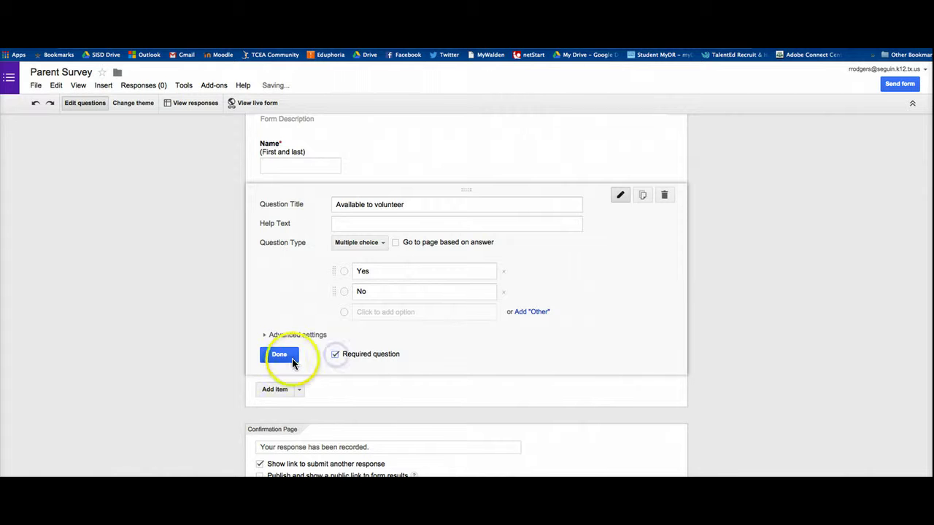
pyautogui.click(290, 356)
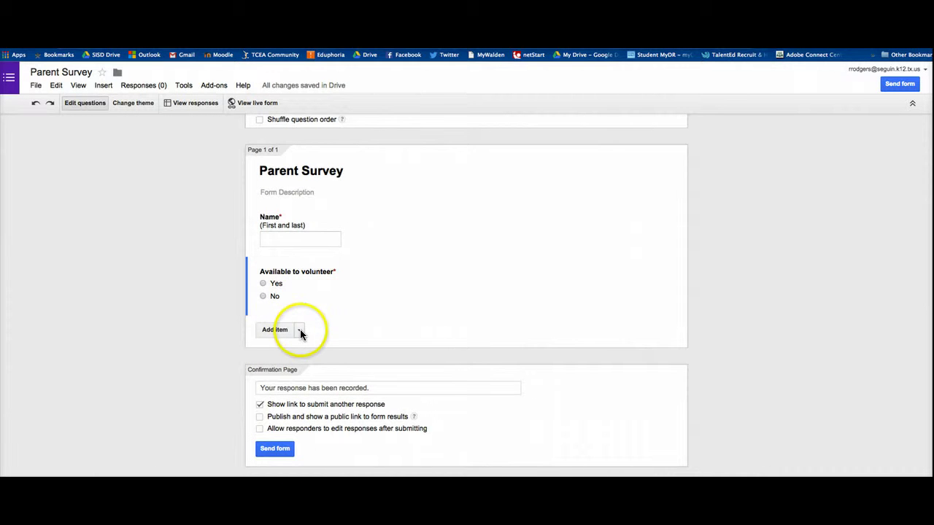
# - Add a checkbox question titled 'I can assist with:'
pyautogui.click(300, 330)
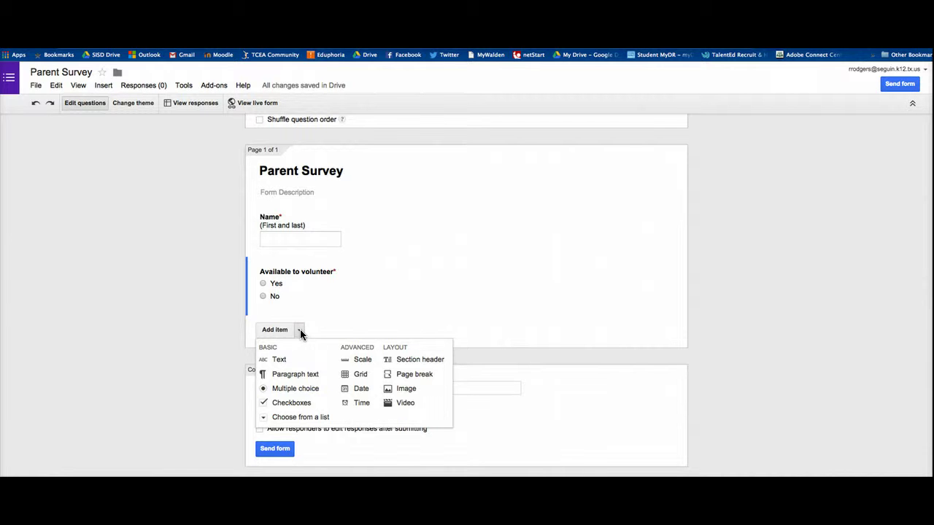
pyautogui.click(300, 406)
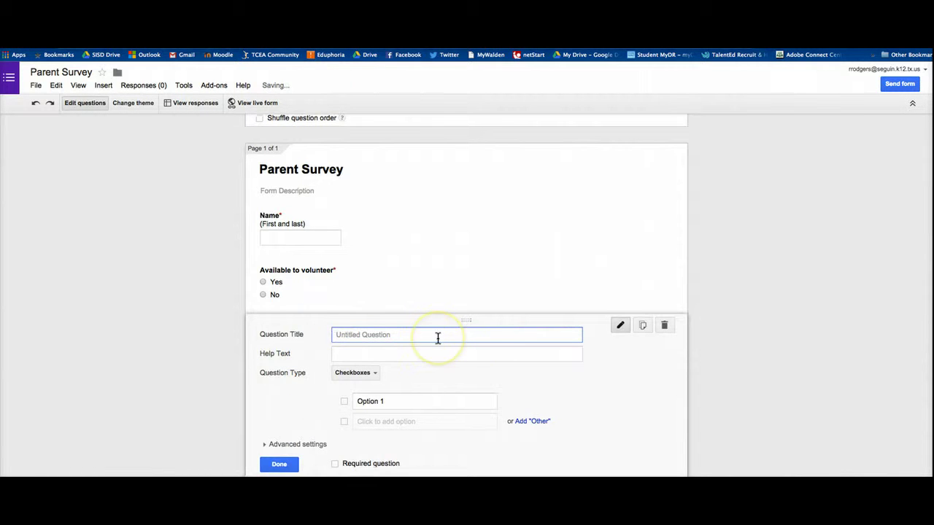
pyautogui.write('I')
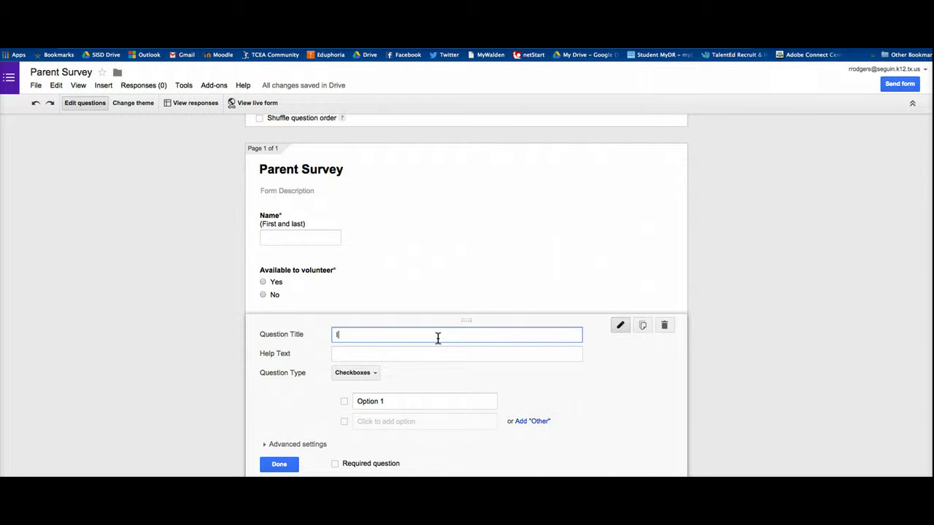
pyautogui.write(' can assist with:')
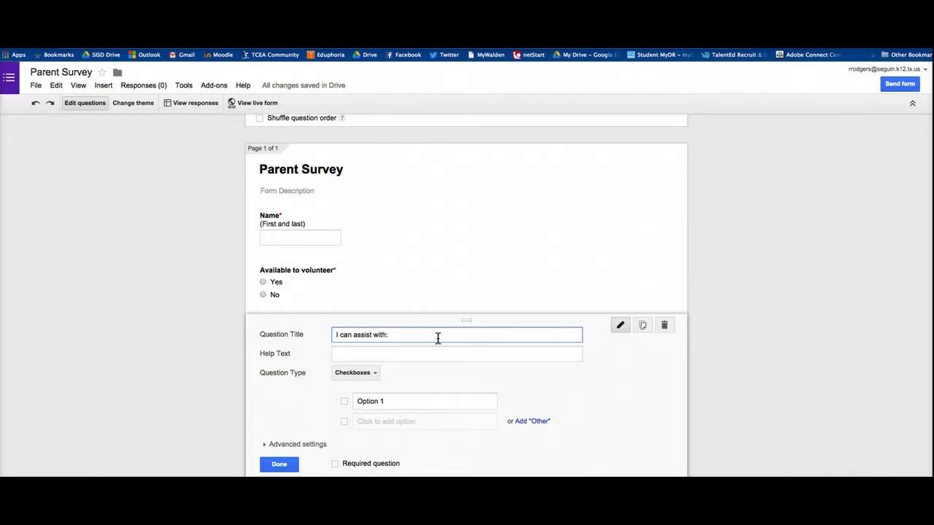
# - Enter the first two checkbox options: tutoring and field trips
pyautogui.click(456, 402)
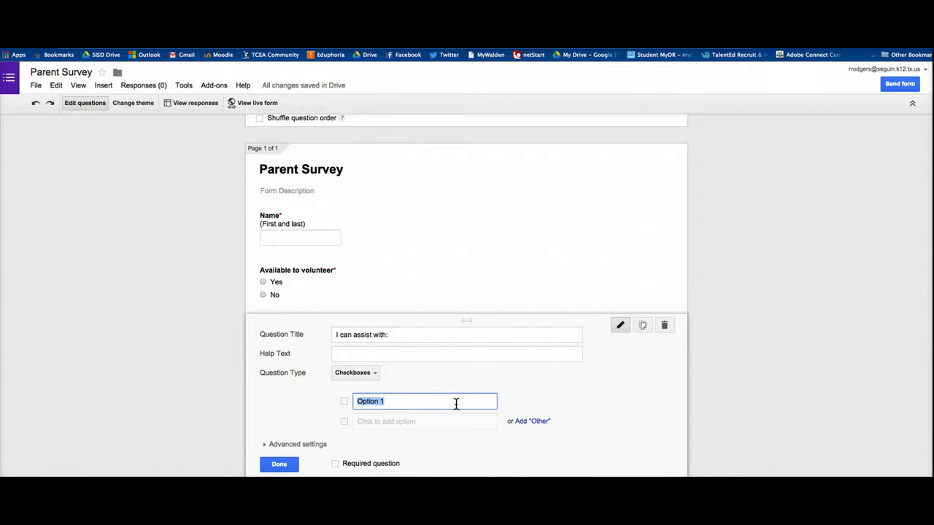
pyautogui.write('tutu')
pyautogui.press('BackSpace')
pyautogui.write('oring')
pyautogui.press('Return')
pyautogui.write('fi')
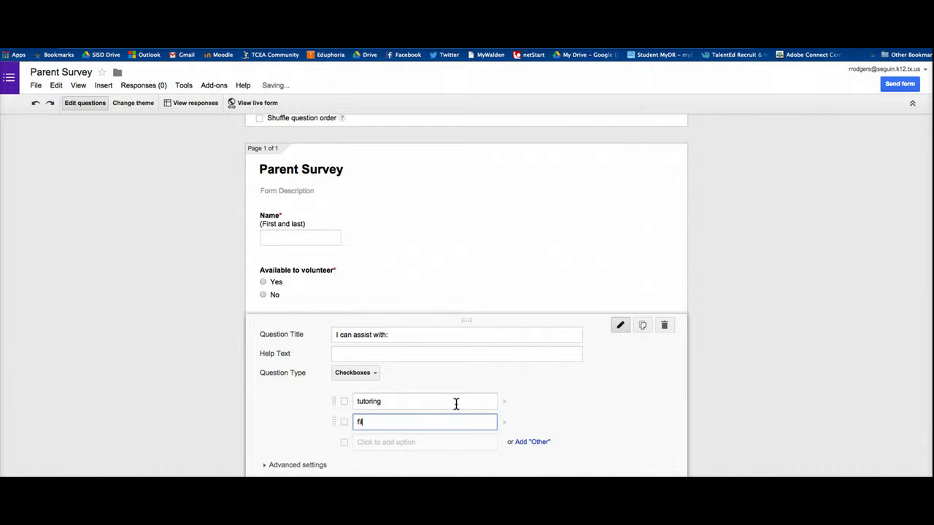
pyautogui.write('eld trips')
pyautogui.press('Tab')
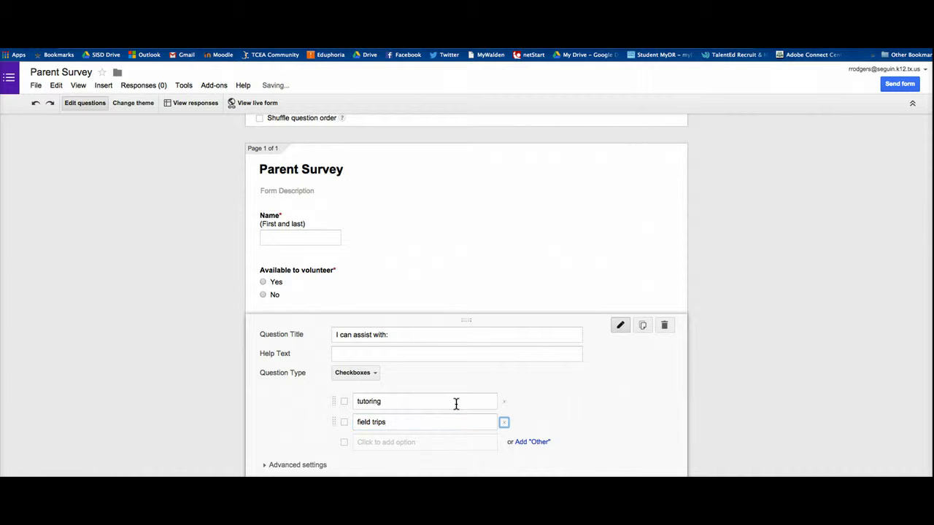
# - Add the remaining options lunch duty and career day, then finish the question
pyautogui.press('Tab')
pyautogui.write('lunch')
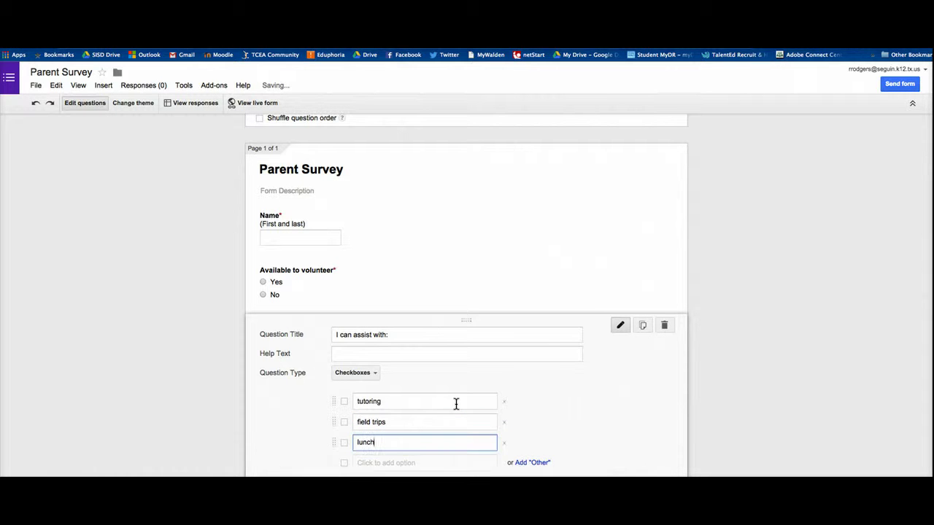
pyautogui.write(' duty')
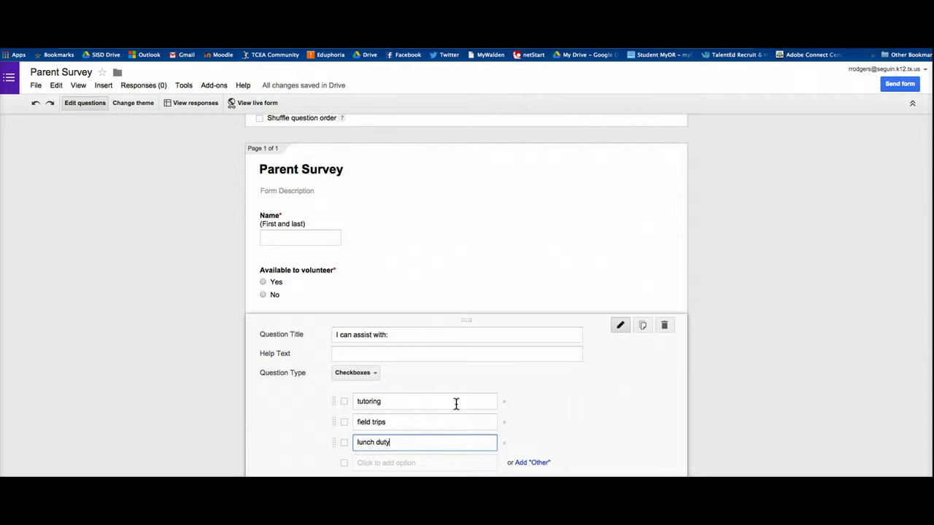
pyautogui.press('Tab')
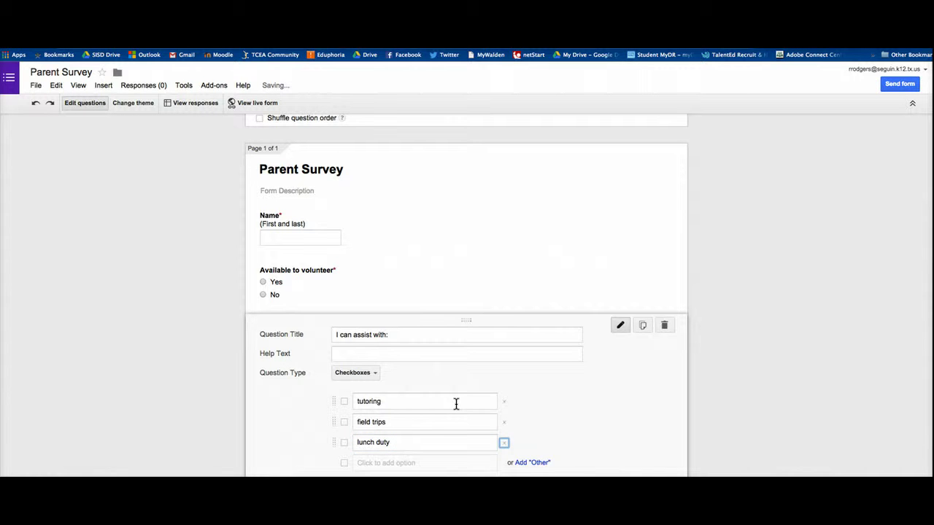
pyautogui.scroll(-1, 455, 402)
pyautogui.click(454, 406)
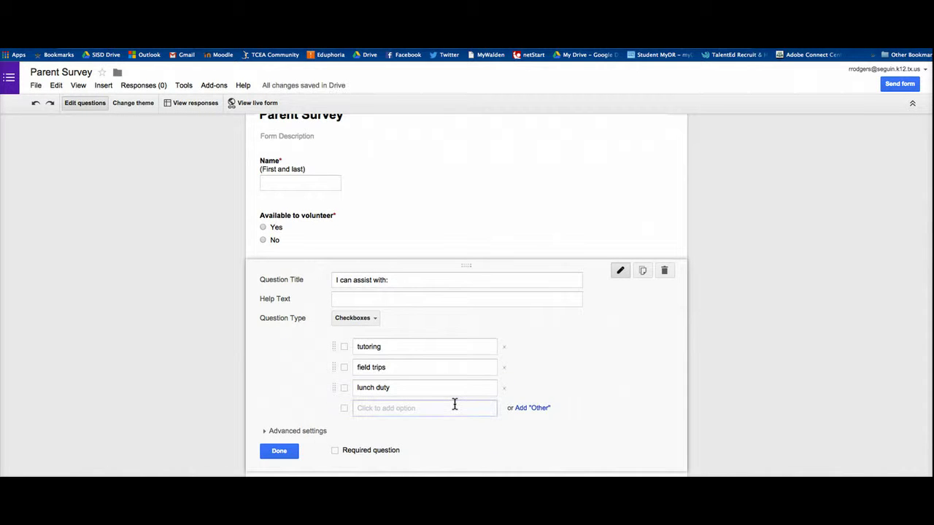
pyautogui.write('care')
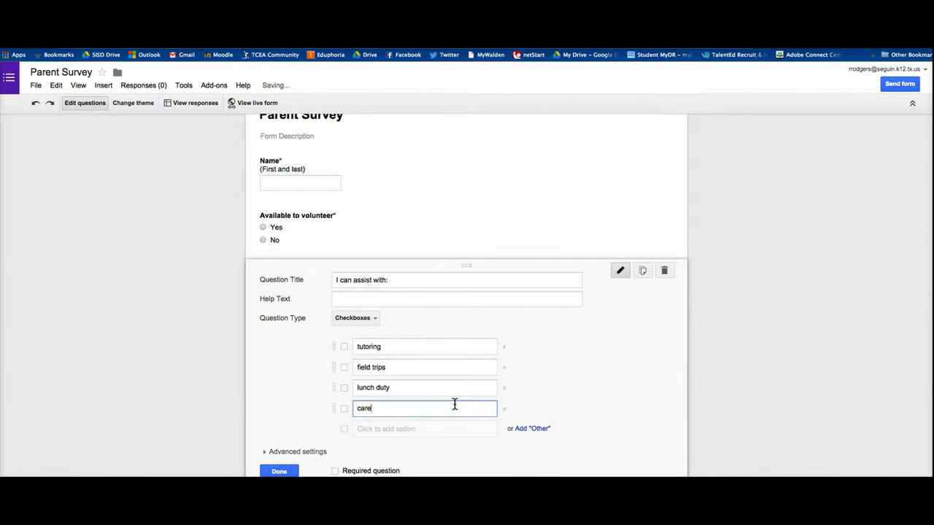
pyautogui.write('er day')
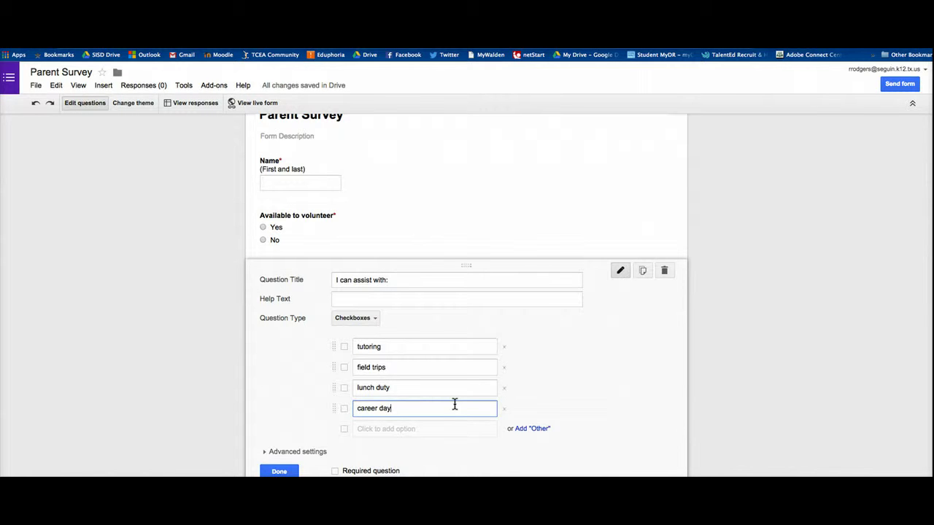
pyautogui.scroll(-2, 455, 404)
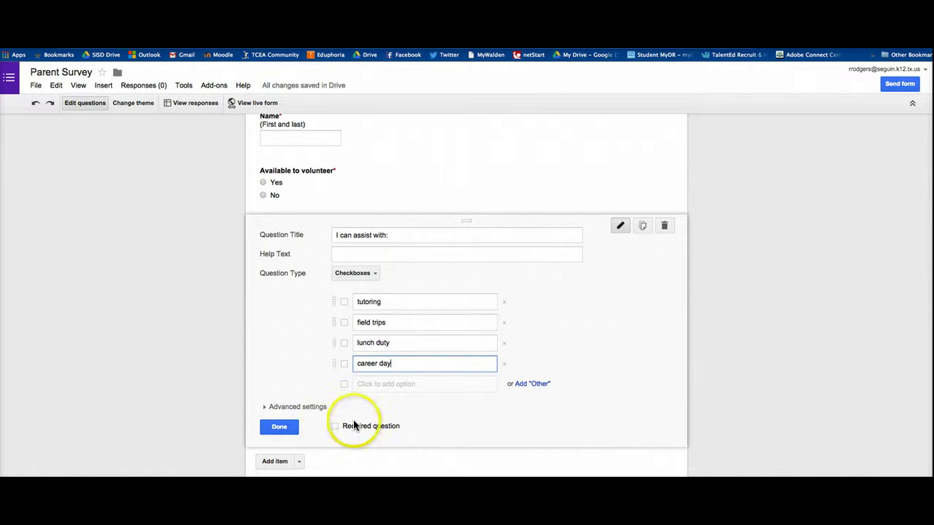
pyautogui.click(278, 428)
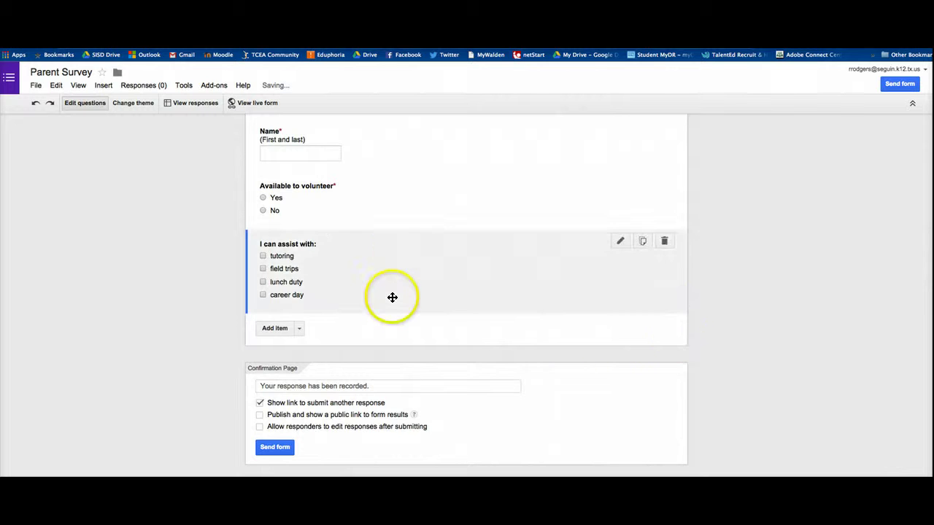
pyautogui.scroll(1, 393, 302)
pyautogui.scroll(-1, 428, 300)
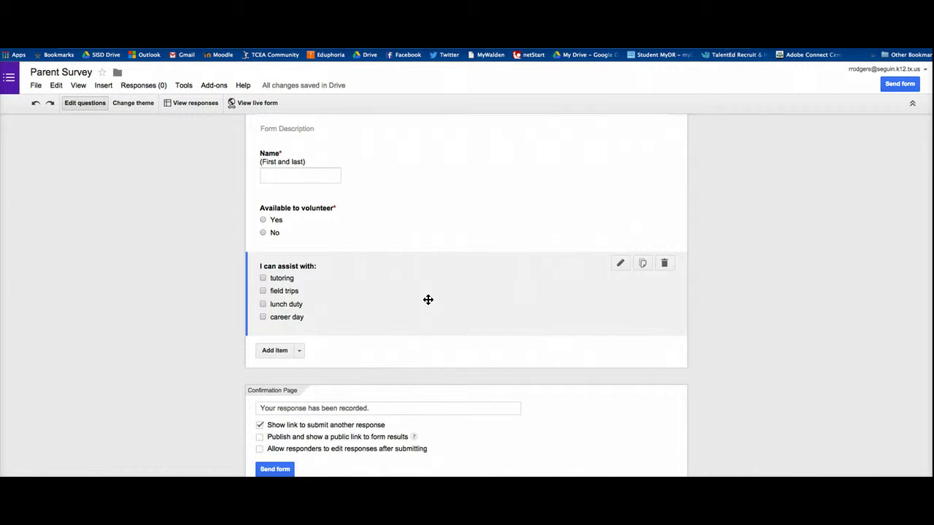
pyautogui.click(298, 329)
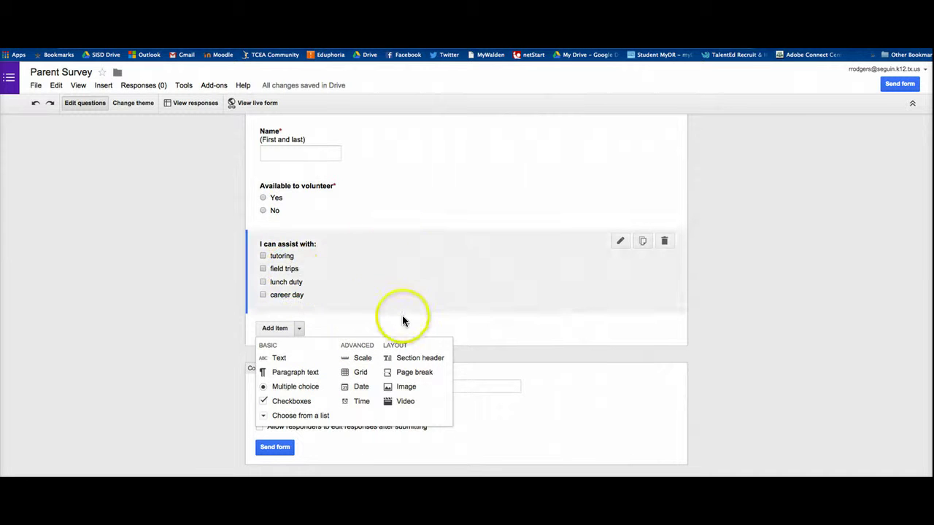
pyautogui.click(548, 333)
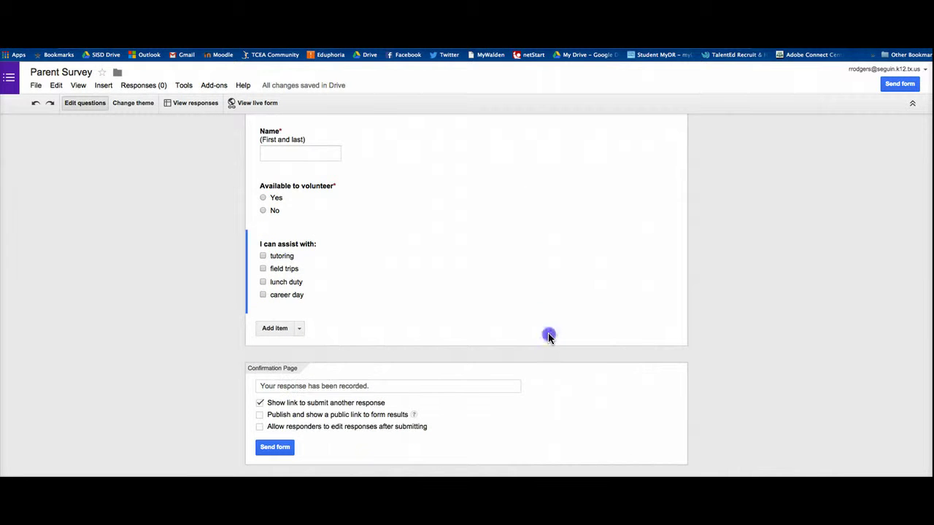
pyautogui.click(374, 318)
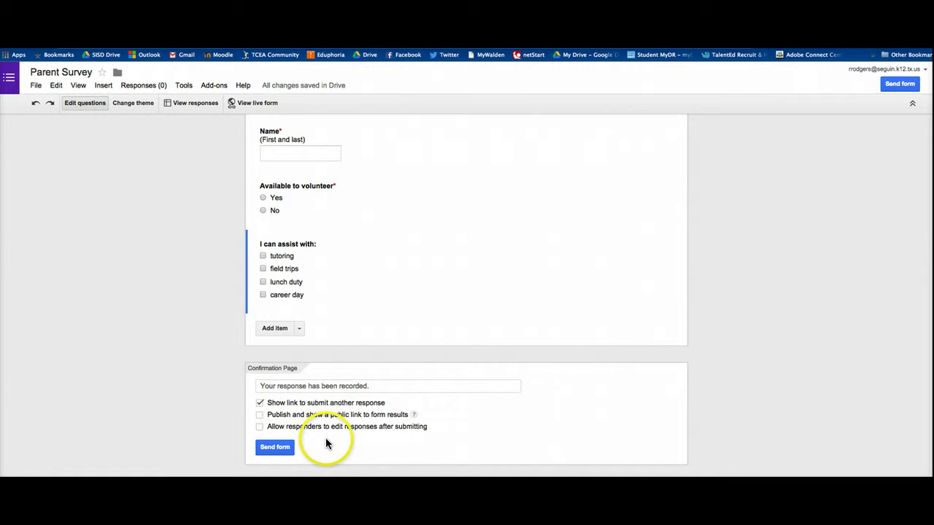
# - Turn off 'Show link to submit another response' and turn on 'Allow responders to edit responses after submitting'
pyautogui.click(260, 402)
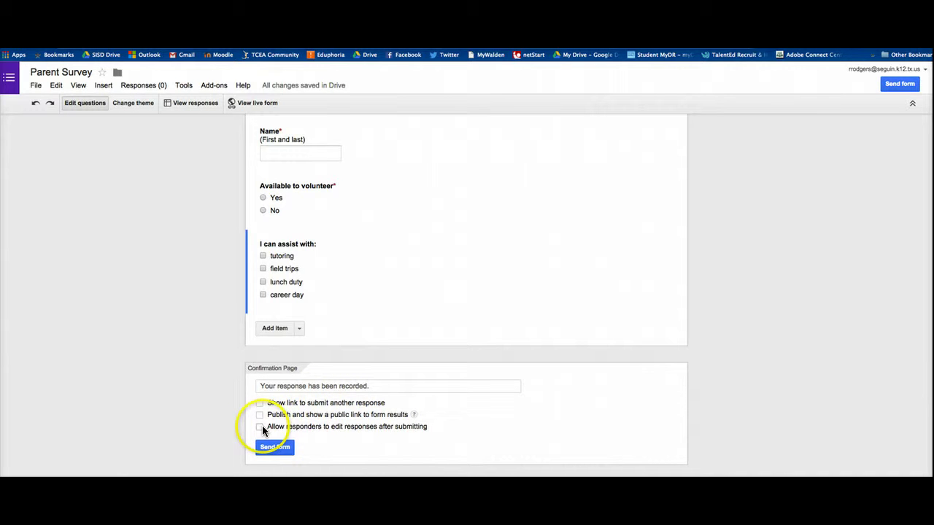
pyautogui.moveTo(416, 420)
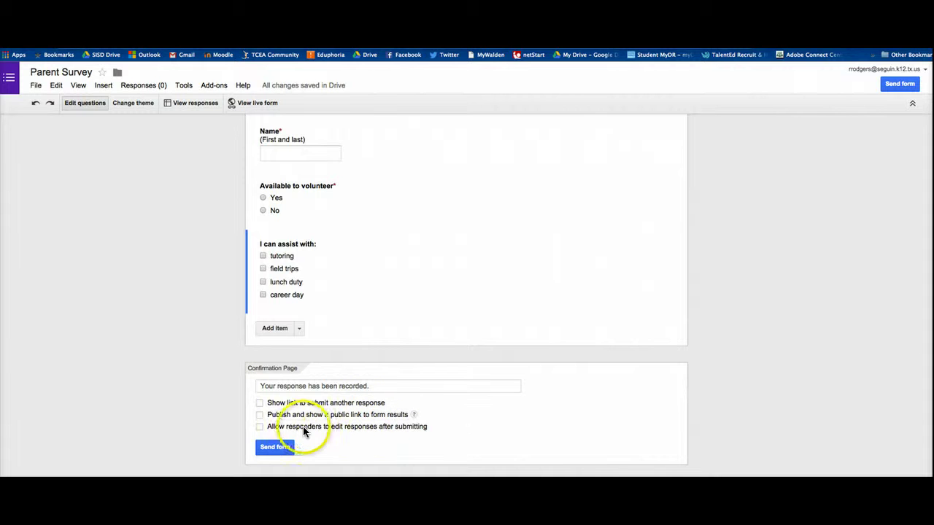
pyautogui.click(260, 427)
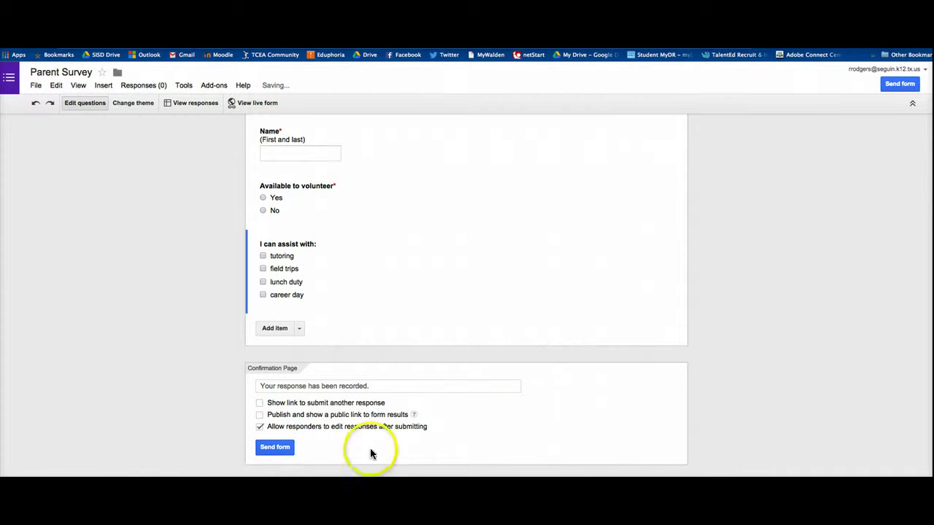
pyautogui.scroll(1, 467, 373)
pyautogui.scroll(2, 360, 289)
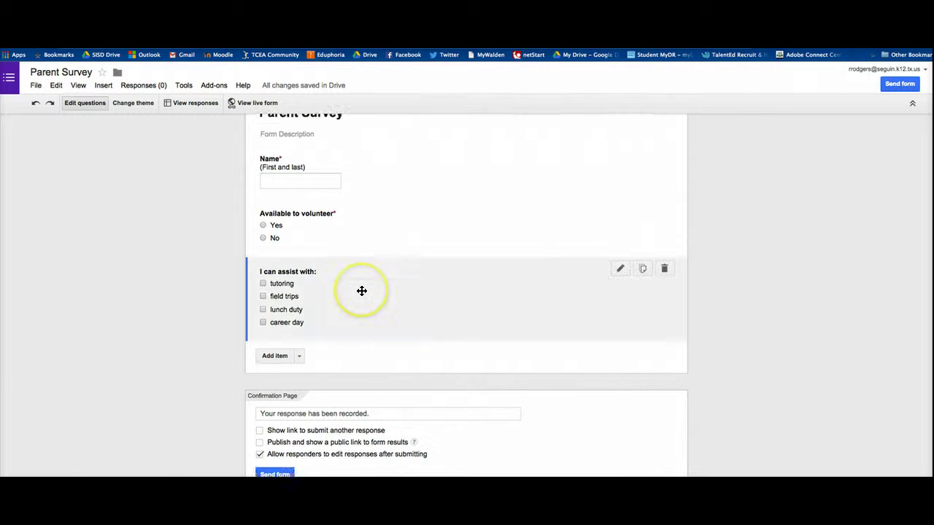